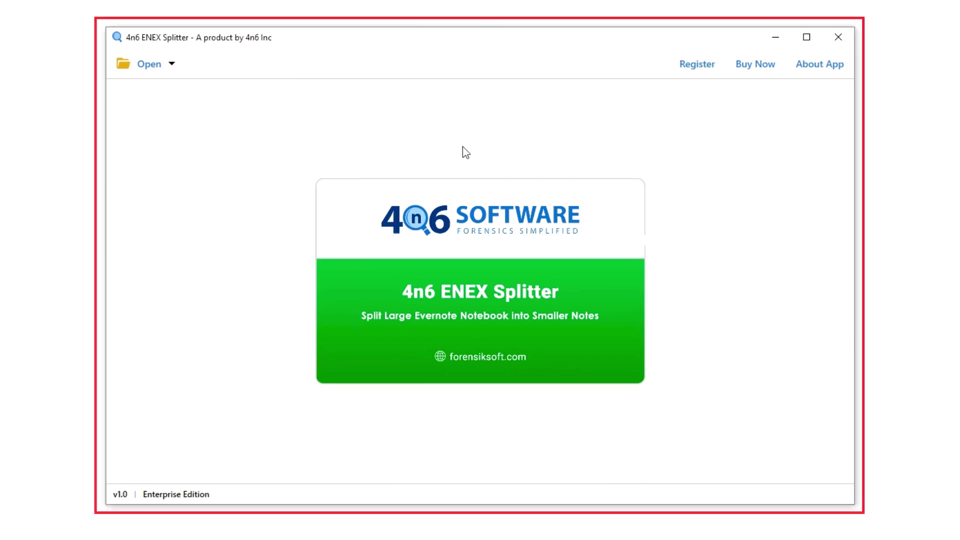
- Bring up the ENEX file picker via Open > Choose Files..
left_click(159, 68)
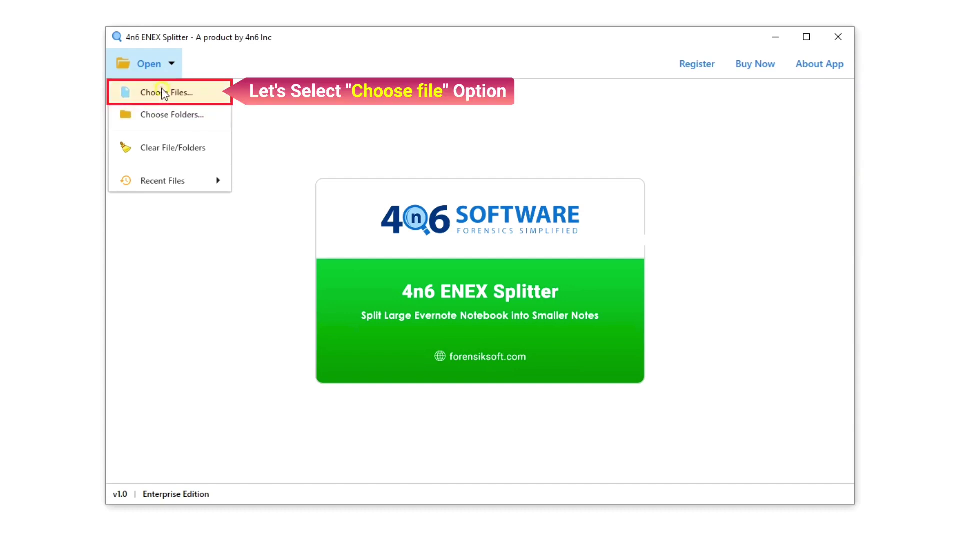
left_click(162, 93)
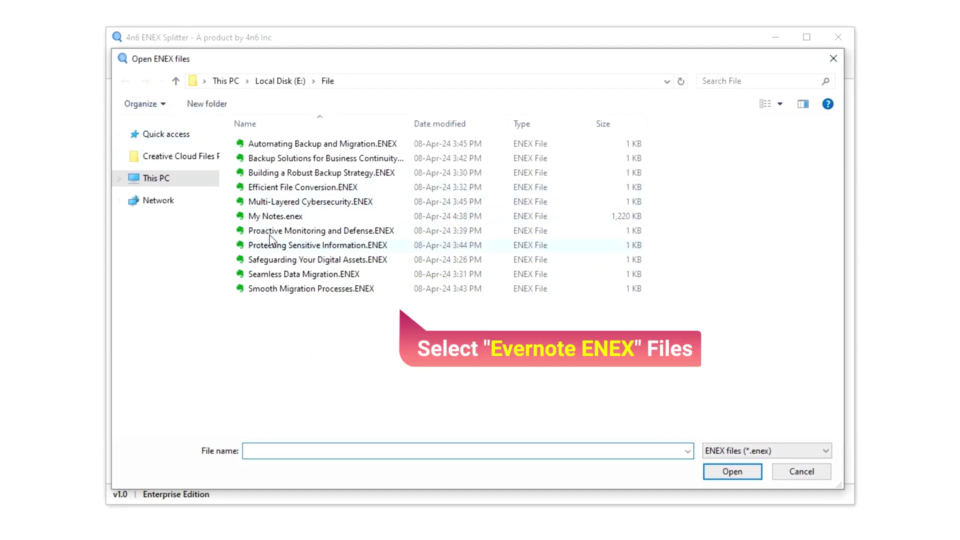
- Select all eleven ENEX files in E:\File and load them into the splitter
left_click_drag(331, 326, 280, 144)
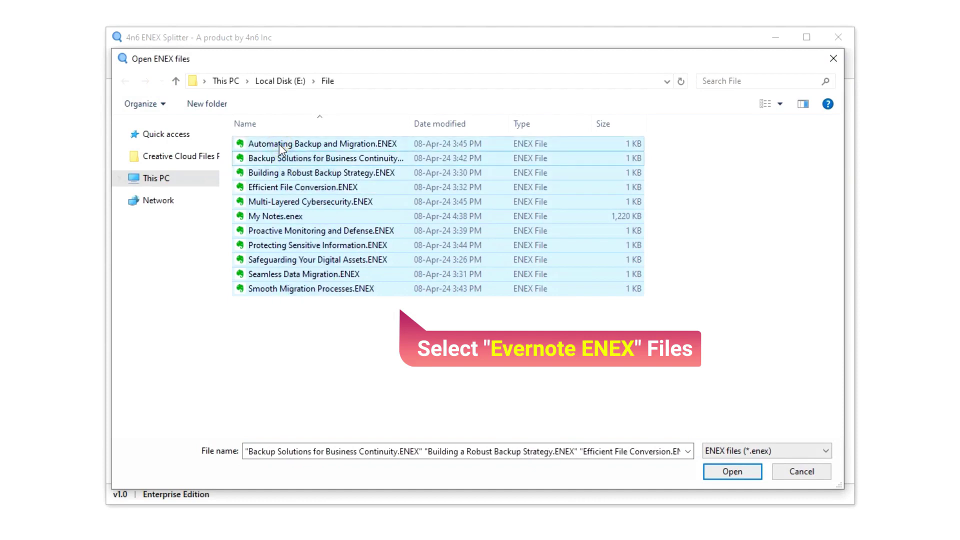
left_click(715, 472)
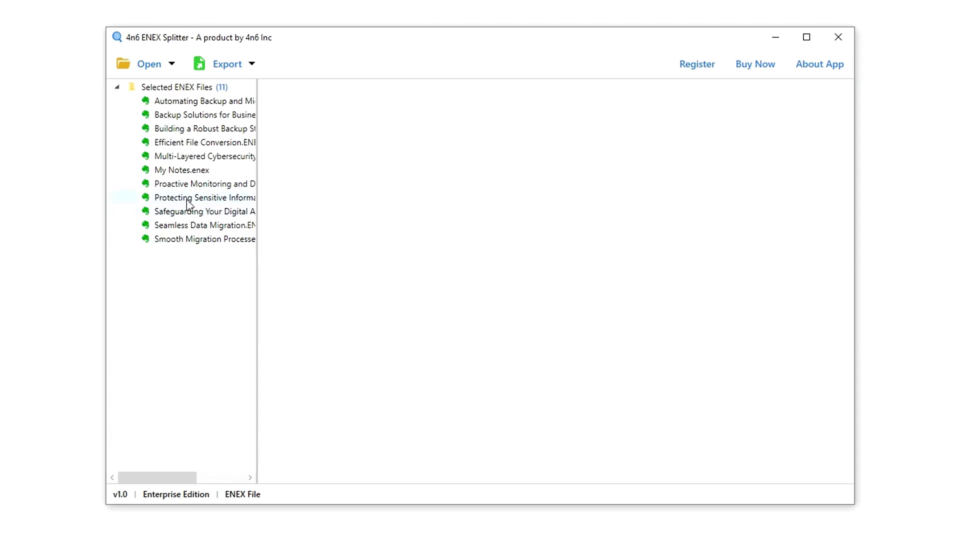
- Browse My Notes.enex's 29 notes and preview Agenda of Meeting with its attached video
left_click(188, 171)
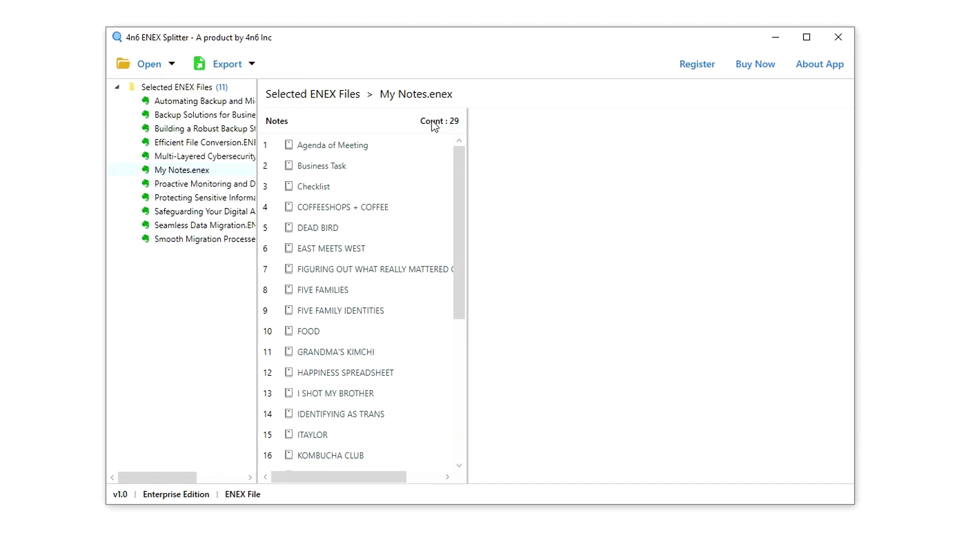
left_click(348, 143)
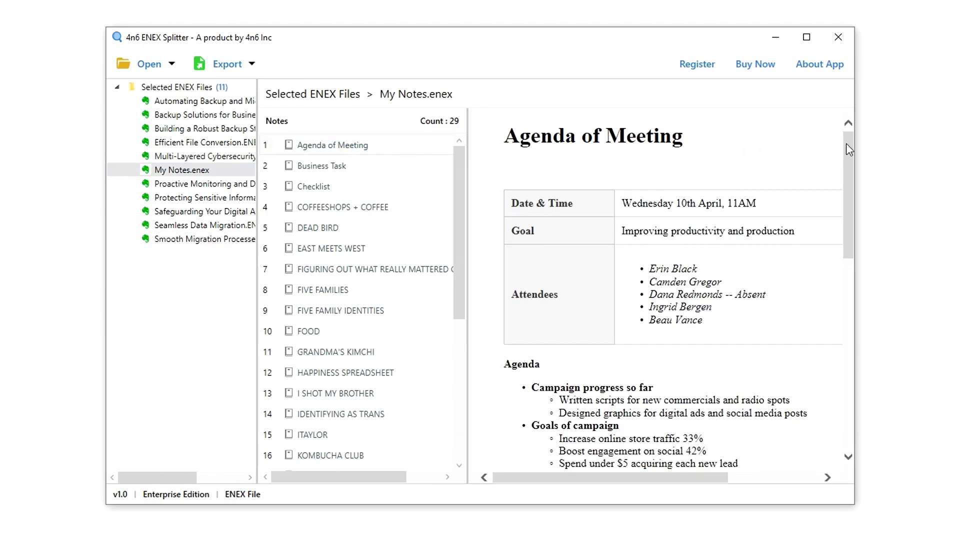
left_click_drag(847, 143, 848, 341)
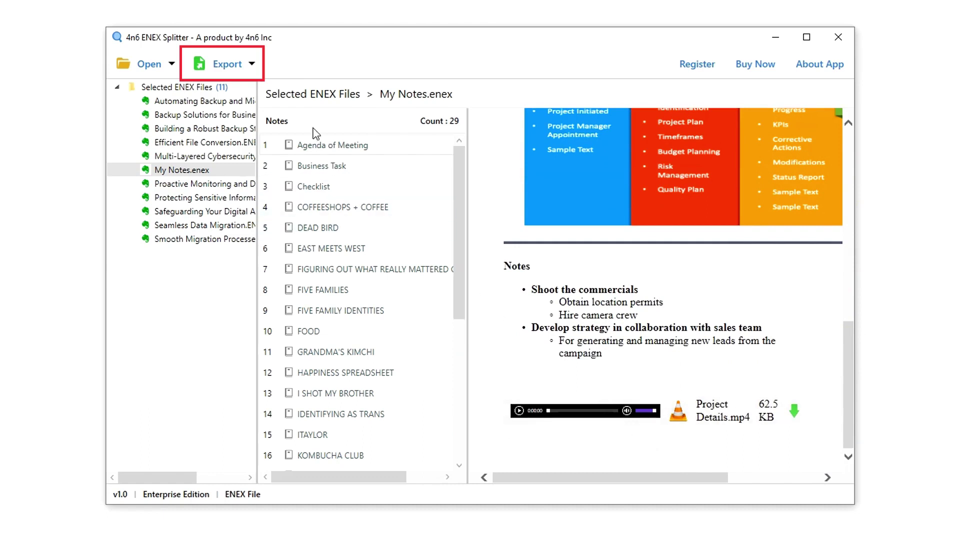
- Start an Export > Split and confirm E:\File as the output folder
left_click(241, 68)
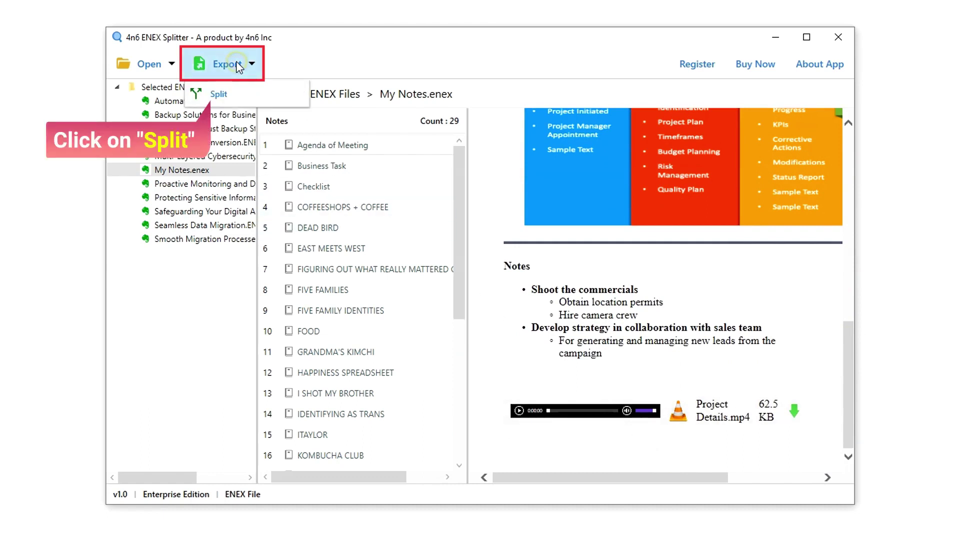
left_click(238, 94)
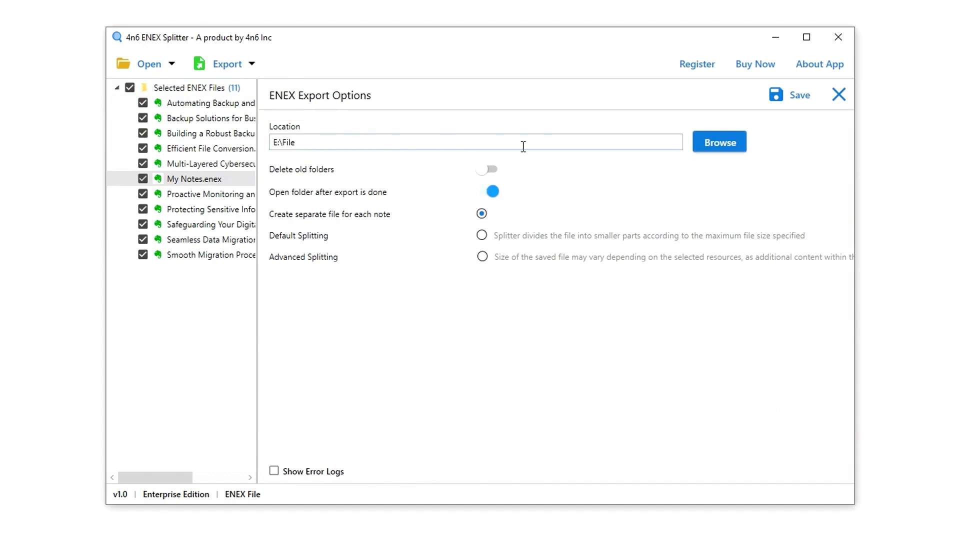
left_click(719, 144)
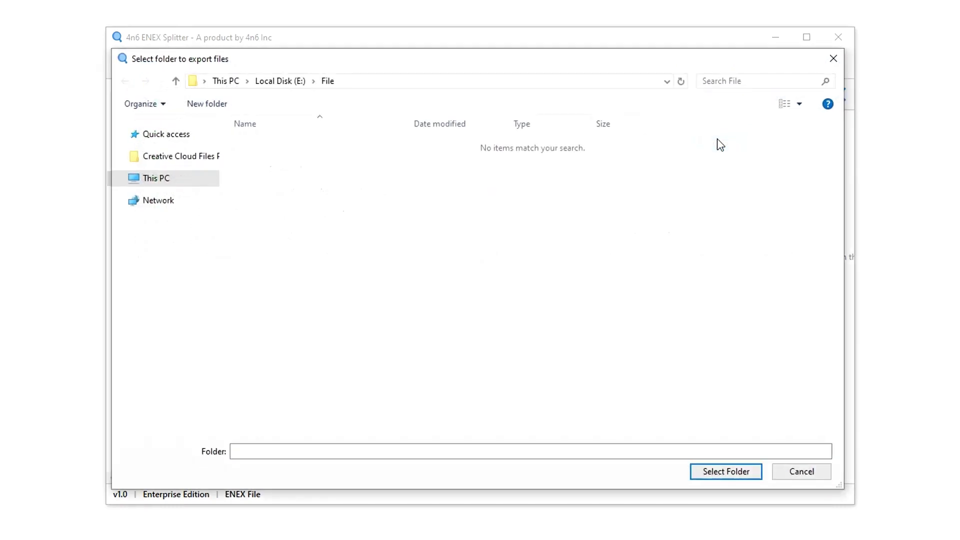
left_click(729, 471)
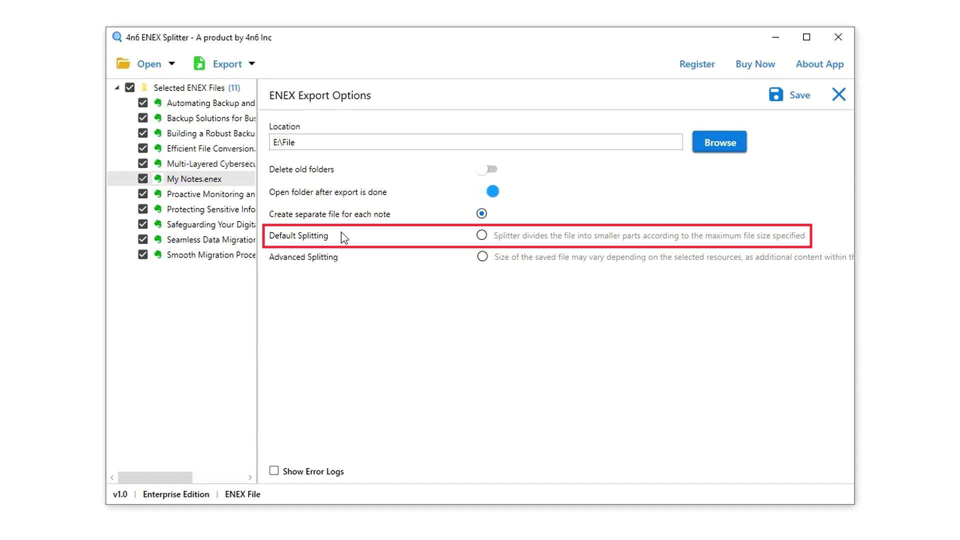
- Check the Default Splitting size units, then switch to Advanced Splitting to list notes with sizes
left_click(481, 236)
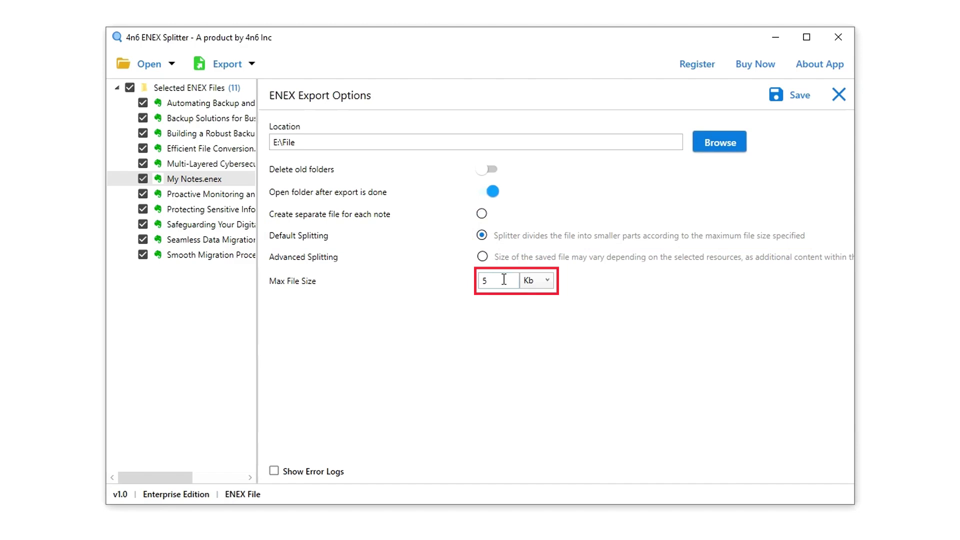
left_click(533, 281)
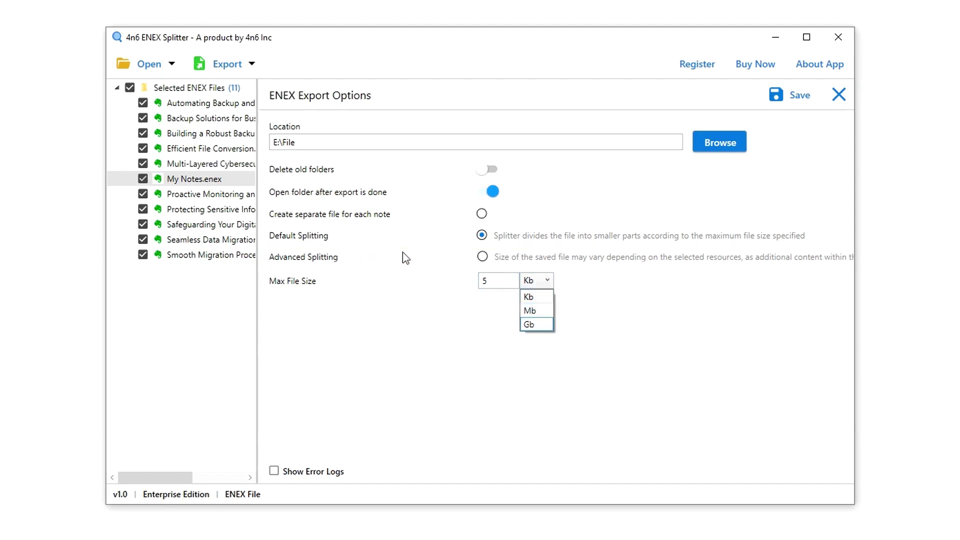
left_click(482, 258)
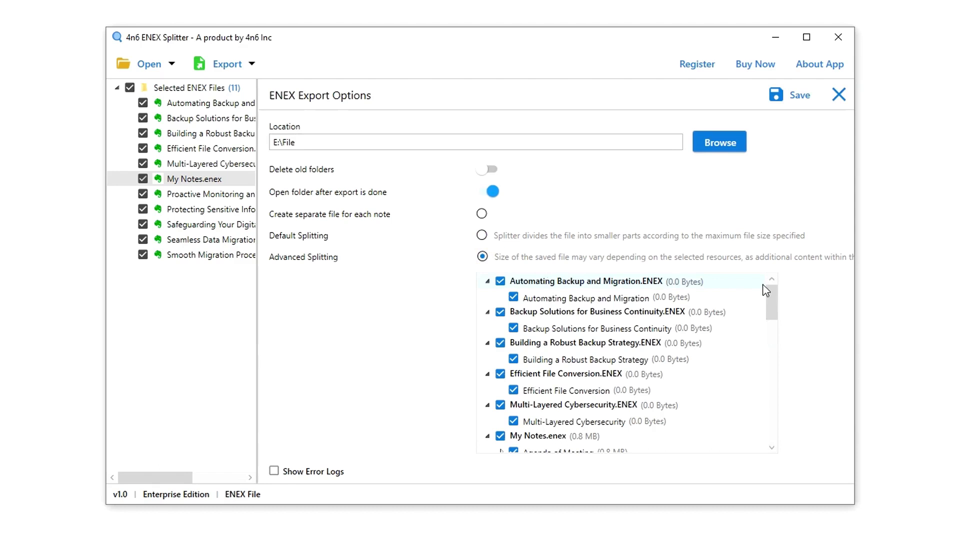
- Expand Agenda of Meeting to view its four attachments and scroll through the full list
left_click_drag(771, 293, 773, 322)
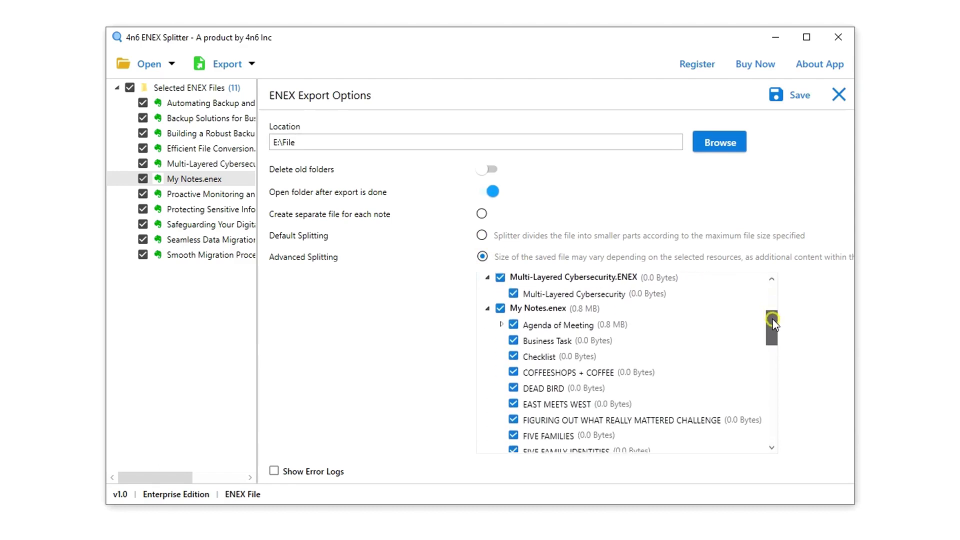
left_click(502, 325)
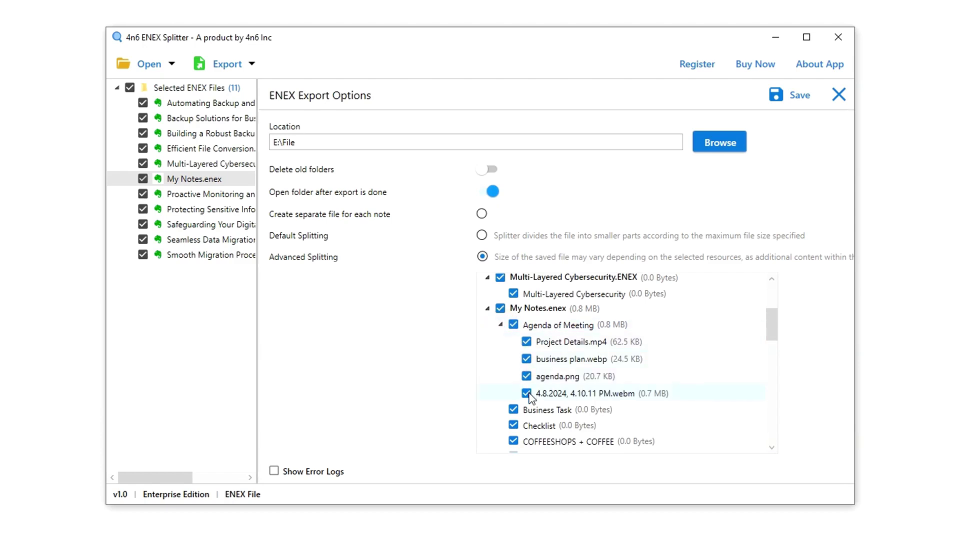
left_click_drag(769, 322, 766, 429)
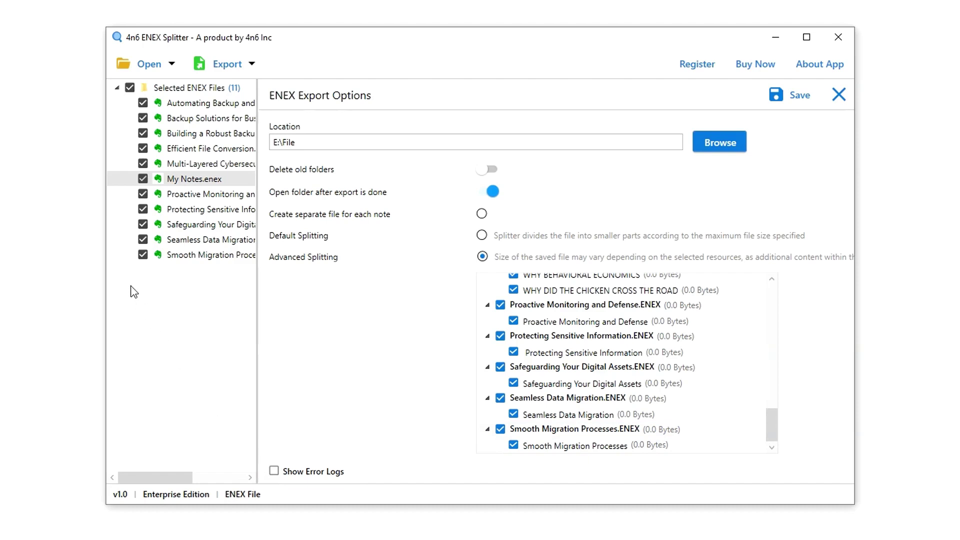
- Split only My Notes.enex at 5 Kb default splitting, saving 18 files to E:\File\My Notes
left_click(129, 89)
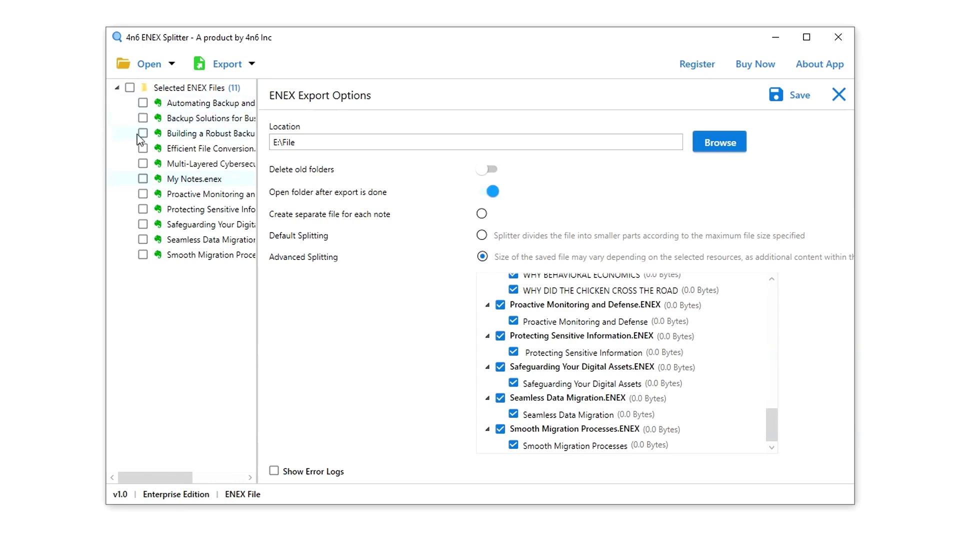
left_click(143, 179)
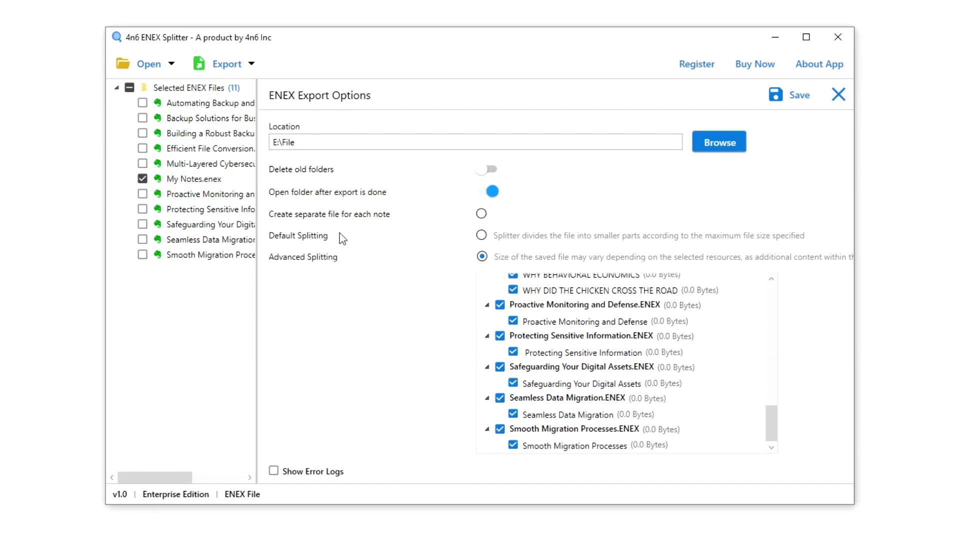
left_click(482, 235)
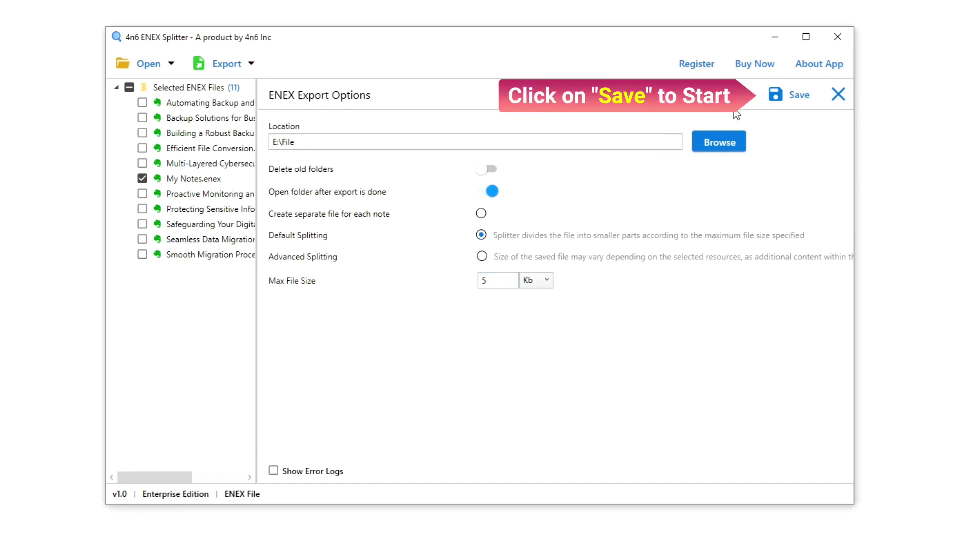
left_click(778, 95)
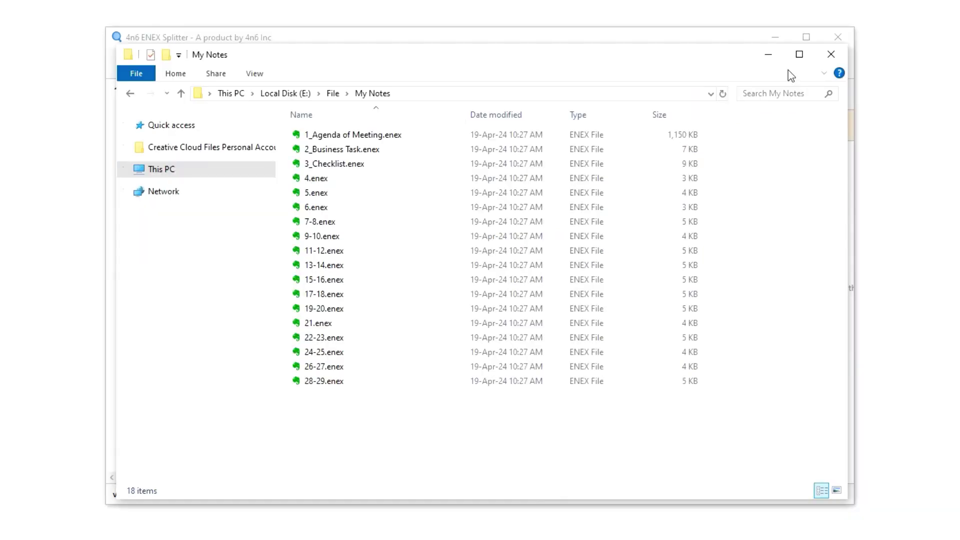